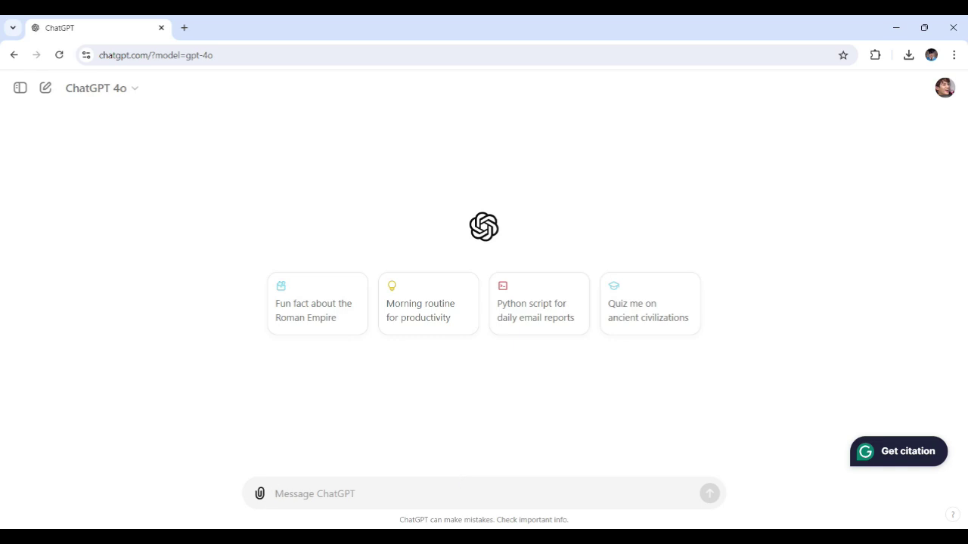
Step: Submit the prompt "Help me set up a fitness goal to lose 10 pounds in 3 months."
type("Help me set up a fitness goal to lose 10 pounds in 3 months.")
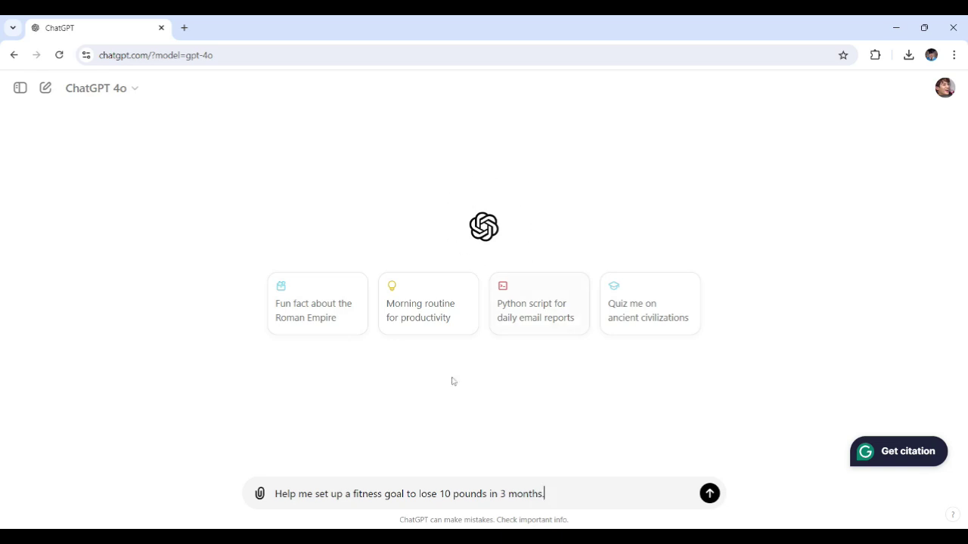
triple_click(412, 493)
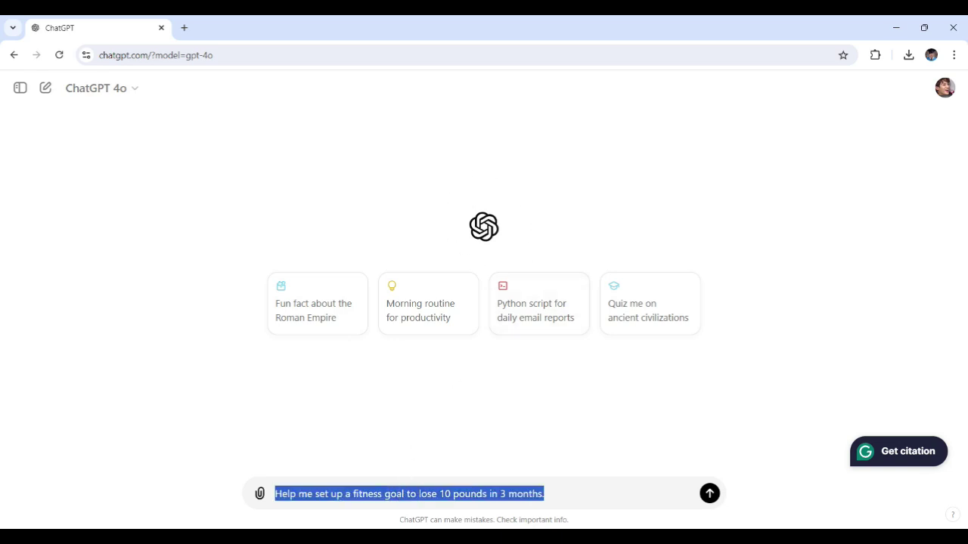
left_click(545, 494)
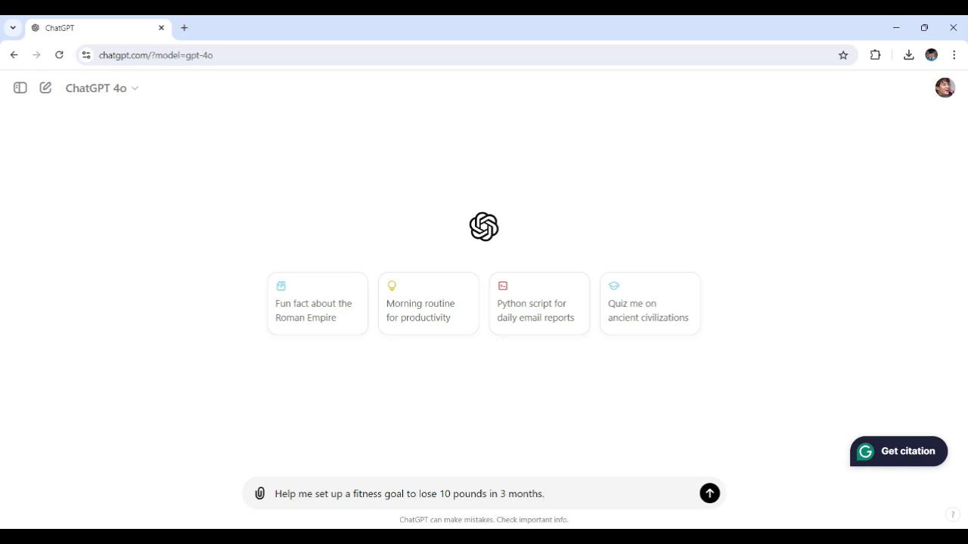
key("Return")
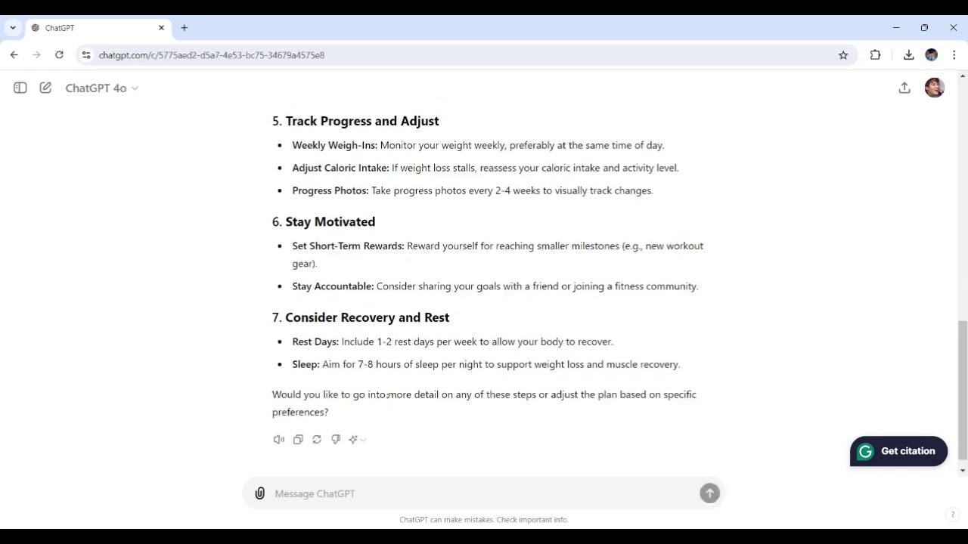
Step: Read the weight-loss plan from its beginning, highlighting the "Define Your Starting Point" and "Design a Weekly Workout Schedule" headings
scroll(415, 295, "up", 15)
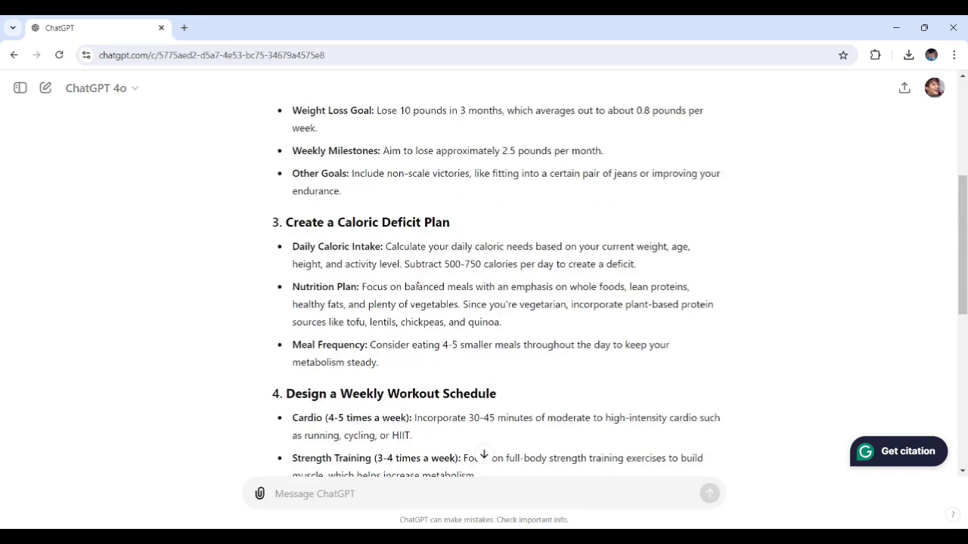
scroll(425, 308, "down", 1)
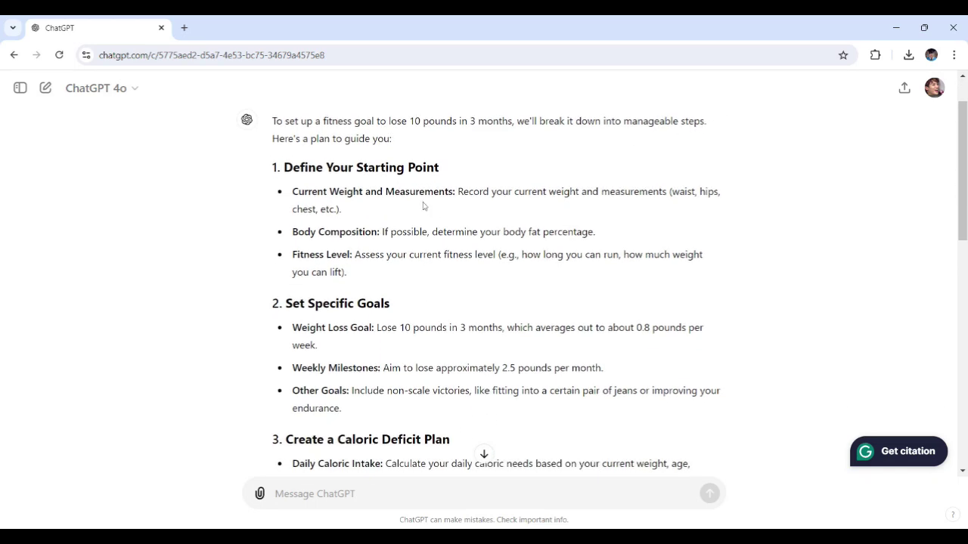
triple_click(421, 168)
left_click(423, 266)
scroll(423, 286, "down", 3)
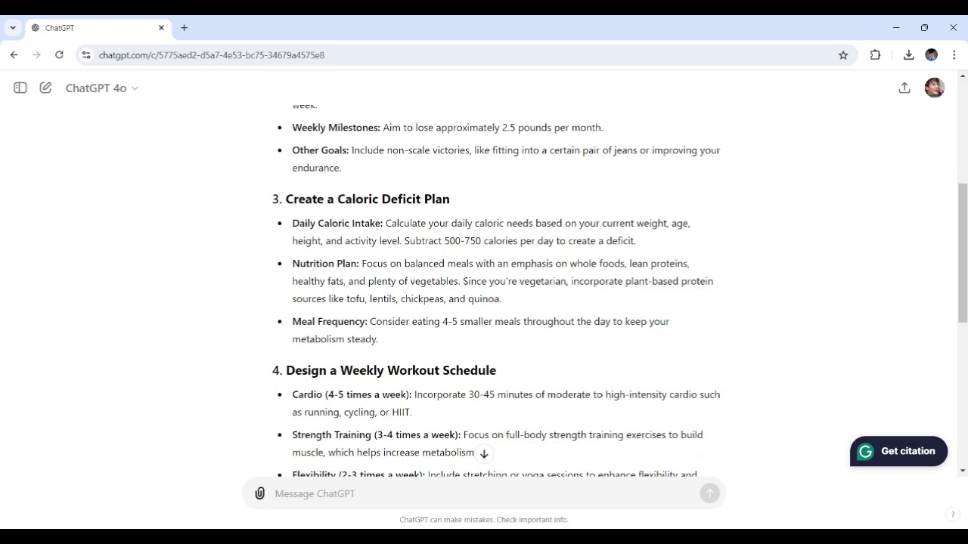
triple_click(310, 370)
left_click(461, 264)
scroll(463, 302, "down", 5)
scroll(454, 377, "down", 1)
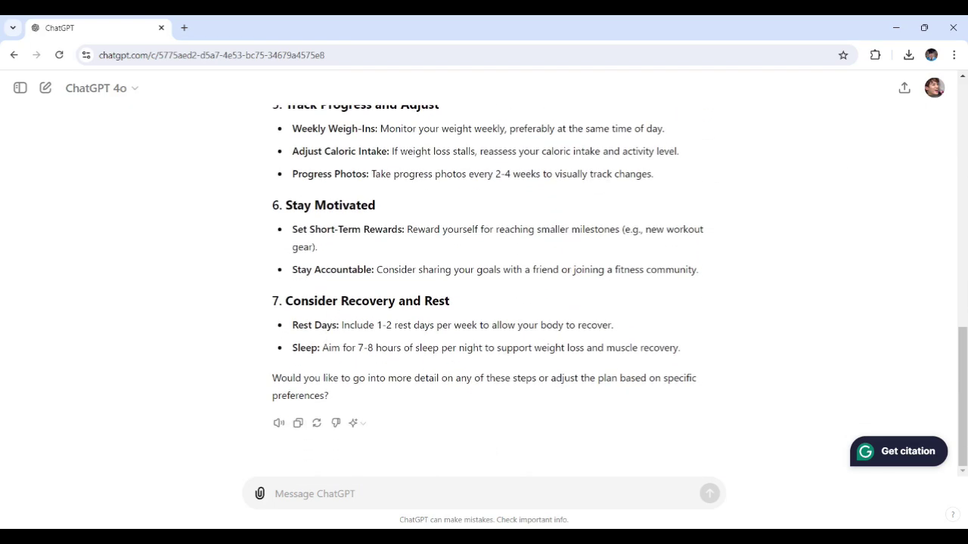
Step: Highlight the "Consider Recovery and Rest" heading and the closing question about adjusting the plan to specific preferences
triple_click(353, 299)
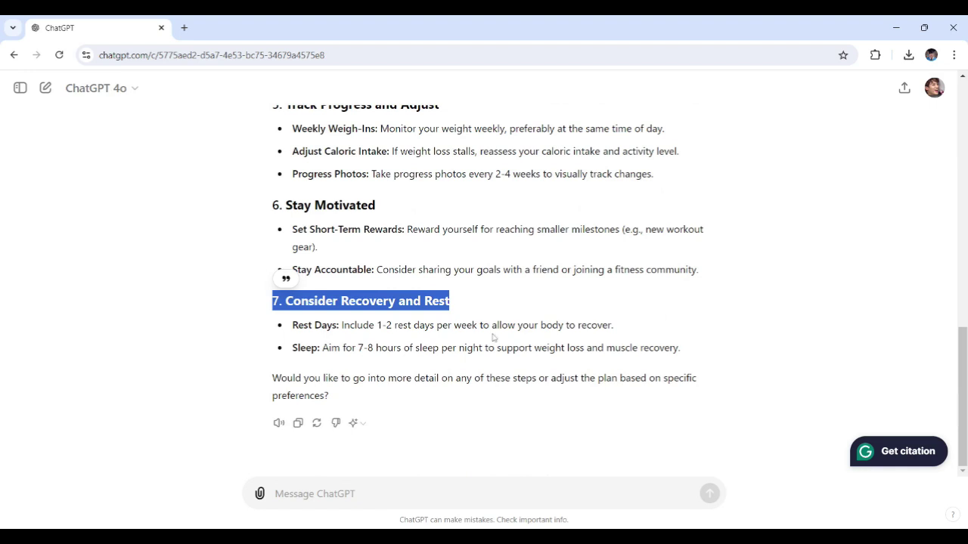
triple_click(317, 395)
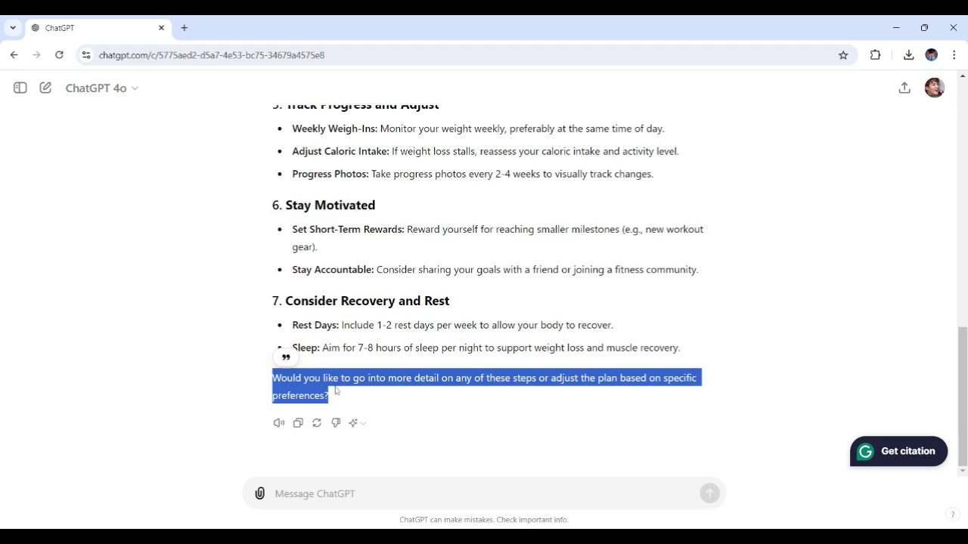
left_click(356, 398)
left_click_drag(337, 398, 270, 378)
left_click(380, 405)
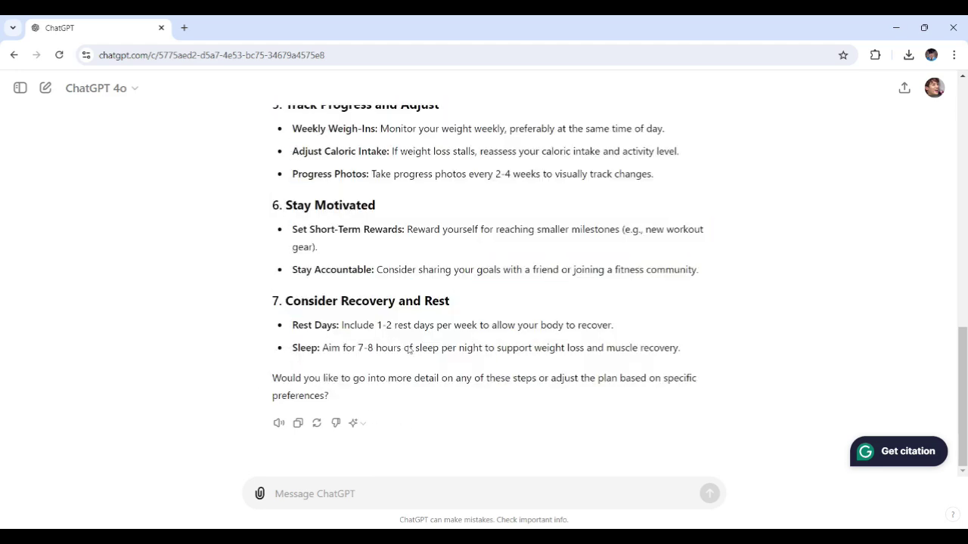
Step: Review all seven sections of the weight-loss plan again, from the starting point to recovery and rest
scroll(586, 364, "up", 10)
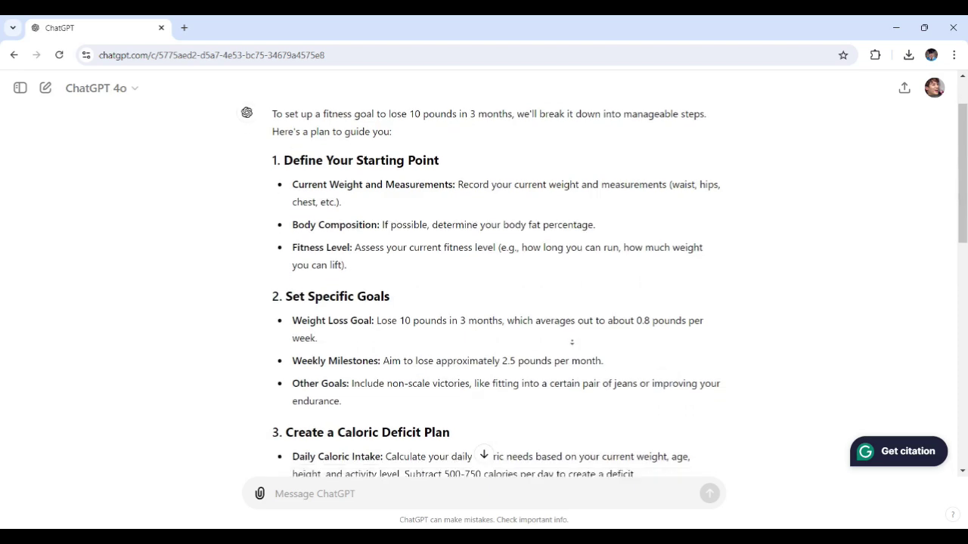
scroll(586, 365, "down", 6)
scroll(557, 371, "down", 3)
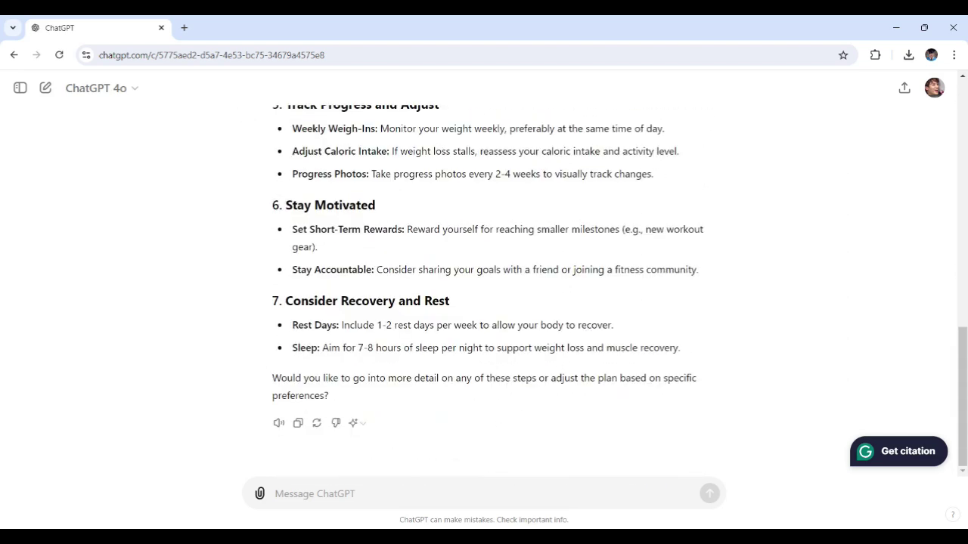
scroll(564, 389, "up", 3)
scroll(568, 363, "up", 3)
scroll(569, 344, "up", 3)
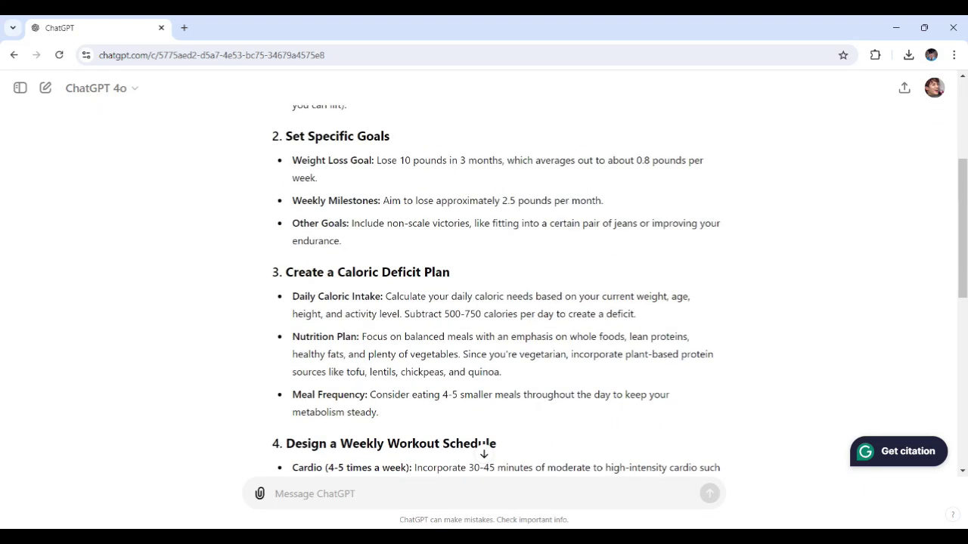
scroll(554, 276, "up", 3)
scroll(554, 277, "up", 2)
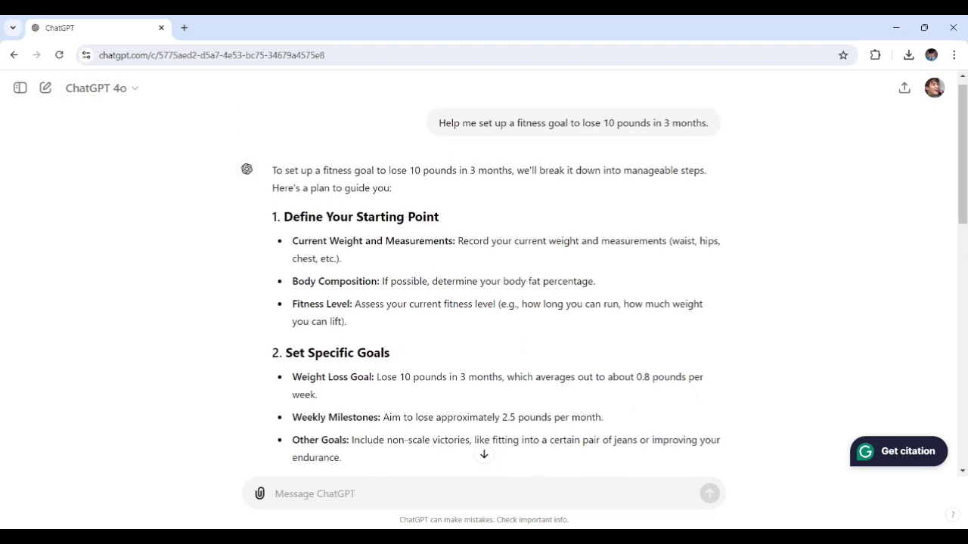
scroll(440, 258, "down", 1)
scroll(441, 259, "down", 2)
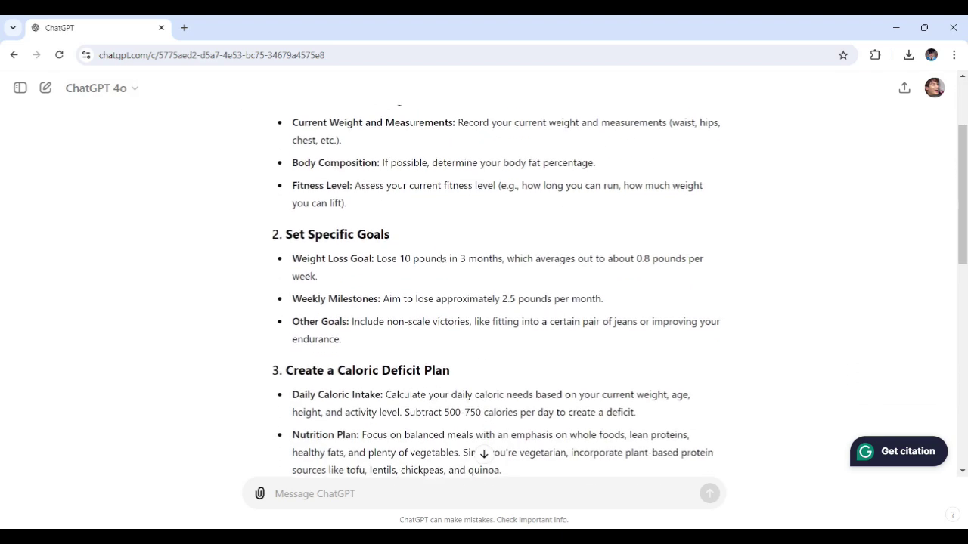
scroll(447, 258, "down", 2)
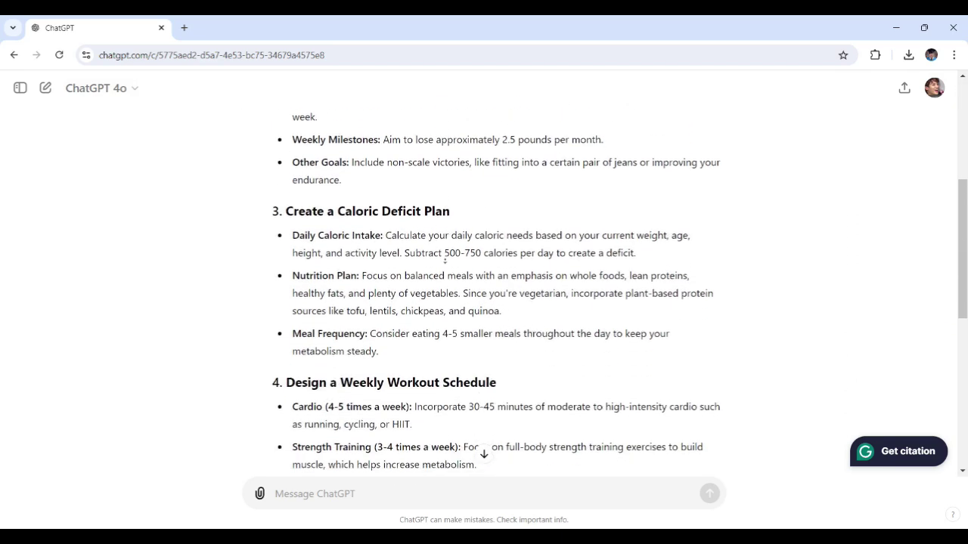
scroll(484, 280, "down", 2)
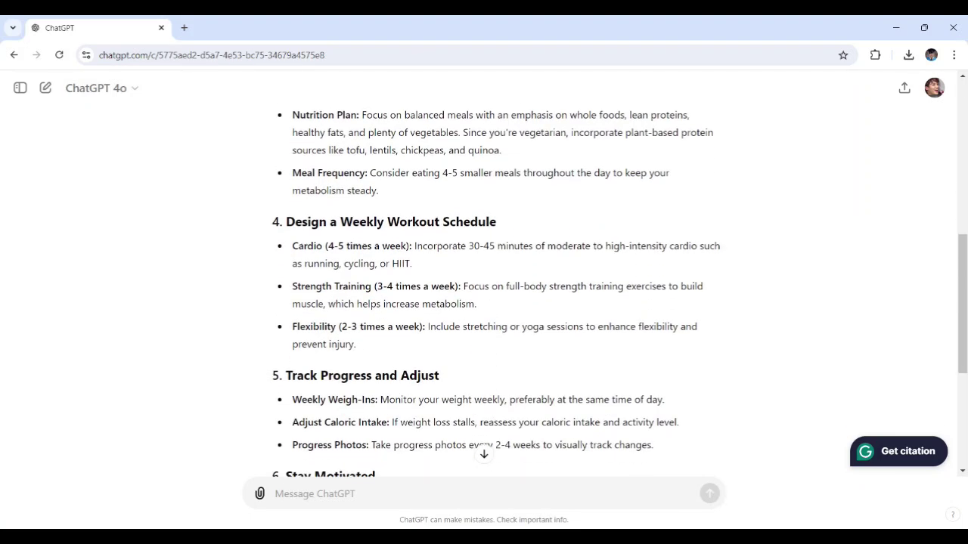
scroll(484, 287, "down", 1)
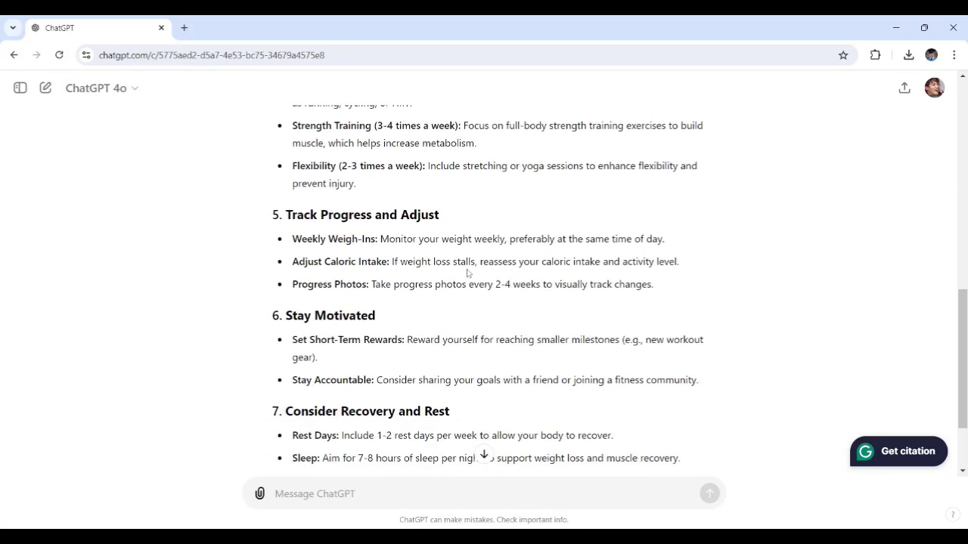
scroll(468, 274, "down", 2)
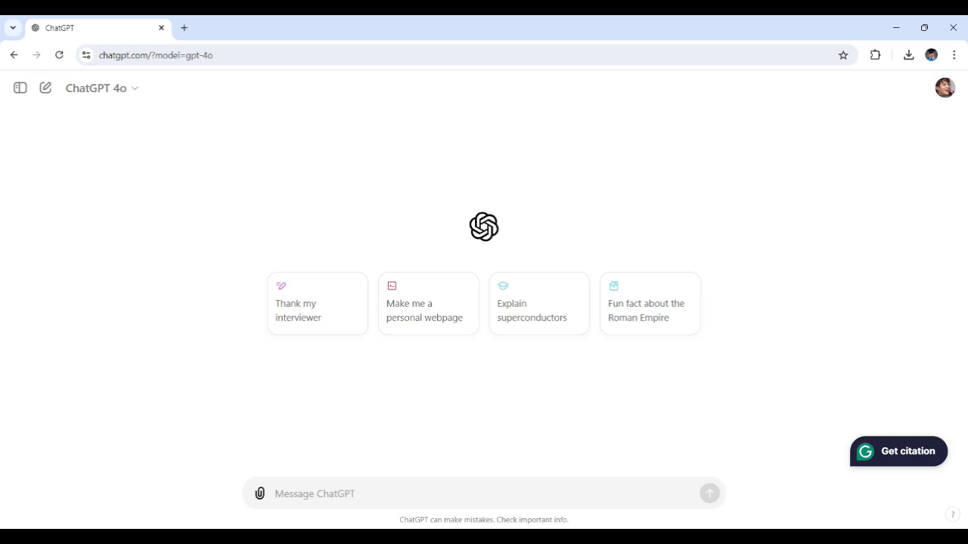
Step: Submit the prompt "Create a weekly workout plan for a beginner aiming to improve cardiovascular health and build muscle."
type("Create a weekly workout plan for a beginner aiming to improve cardiovascular health and build muscle")
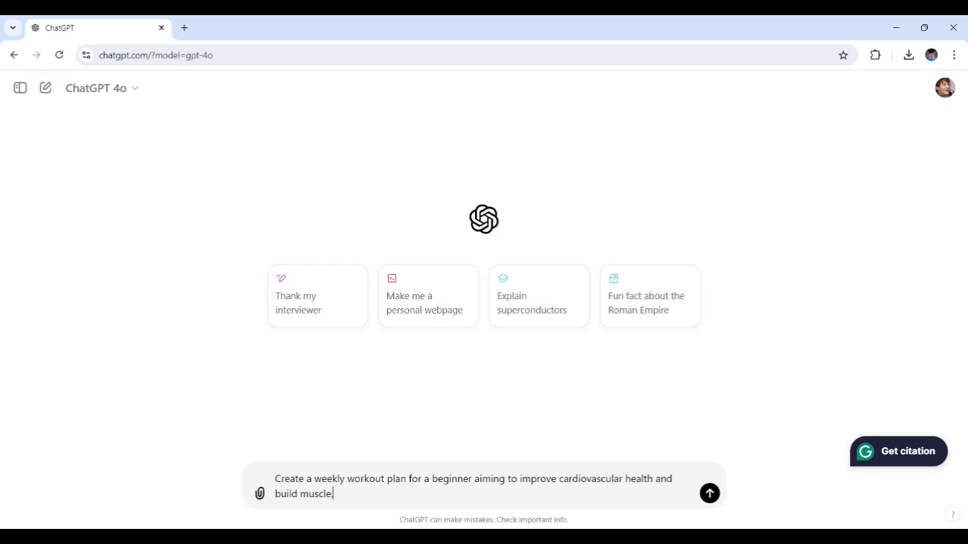
key("ctrl+a")
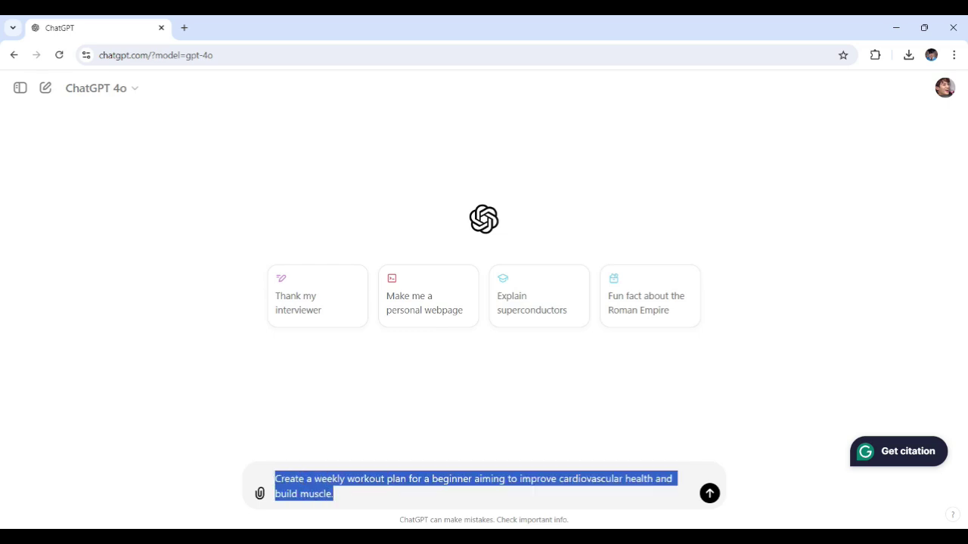
left_click(532, 490)
key("ctrl+a")
key("Right")
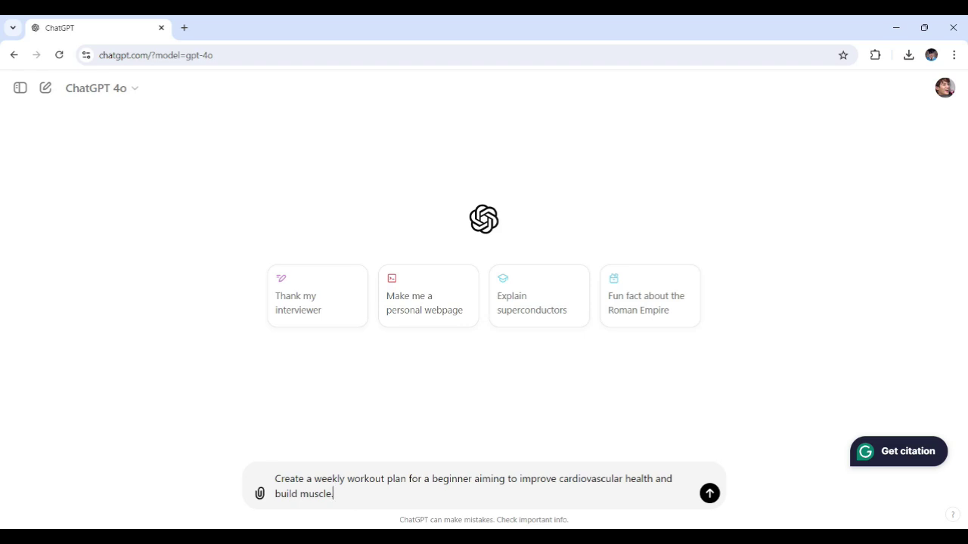
key("Return")
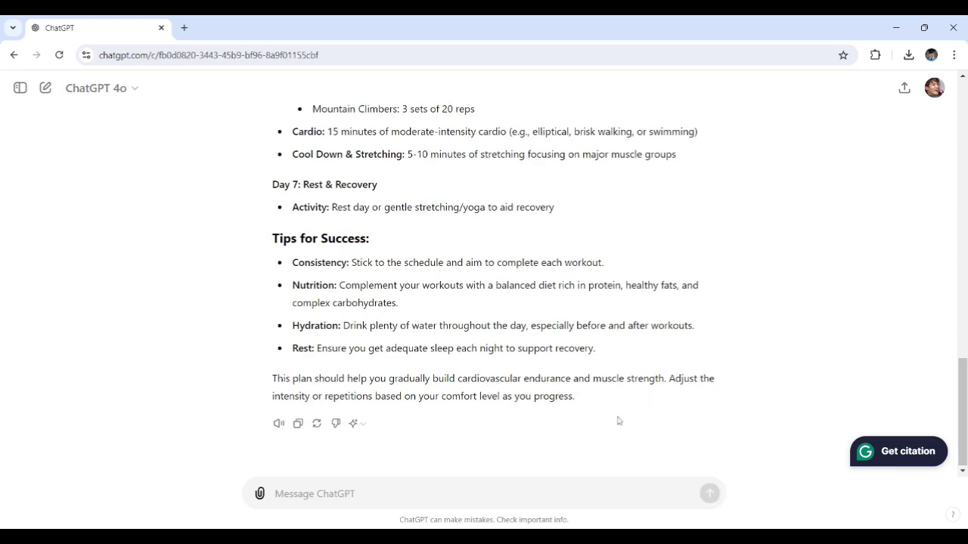
Step: Review the weekly workout plan from the tips for success back up to the Day 1 exercises
scroll(623, 404, "up", 1)
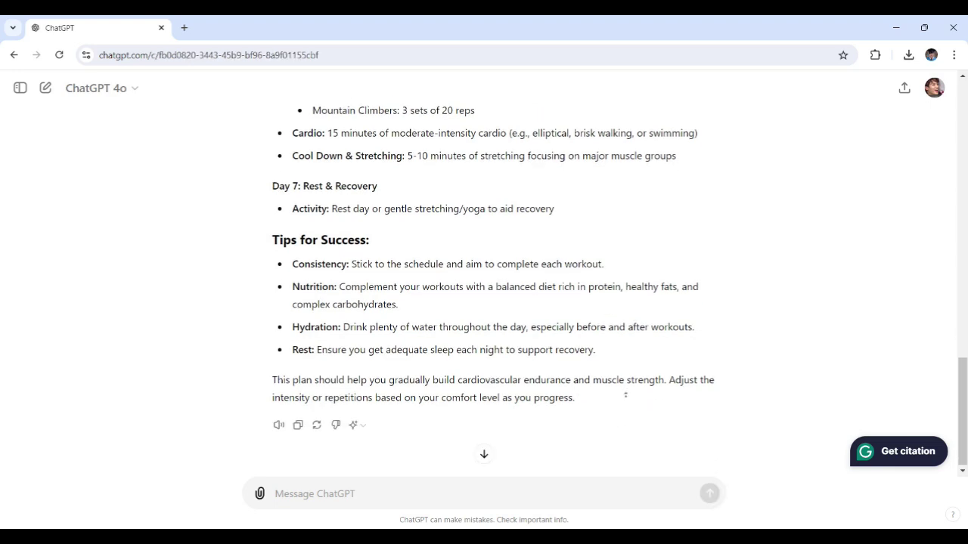
scroll(625, 389, "up", 5)
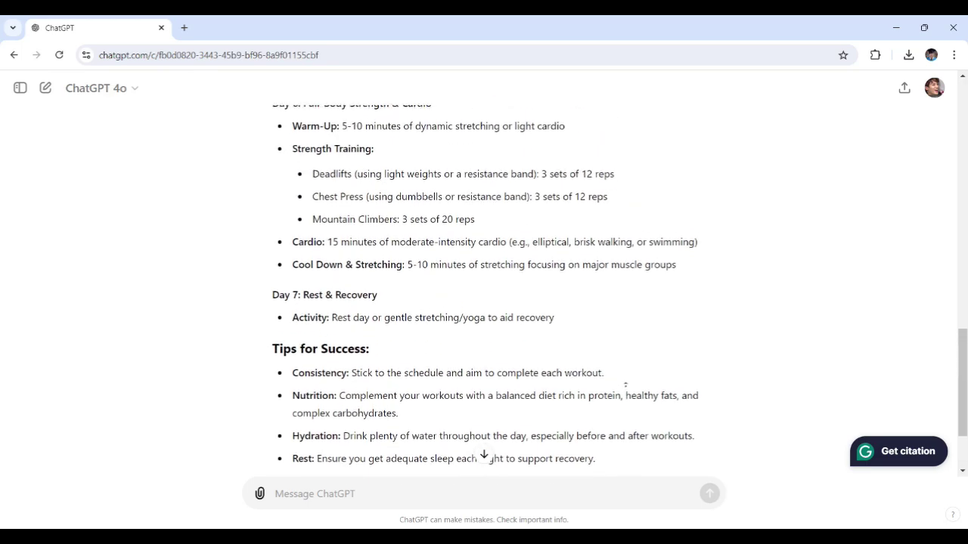
scroll(625, 384, "up", 5)
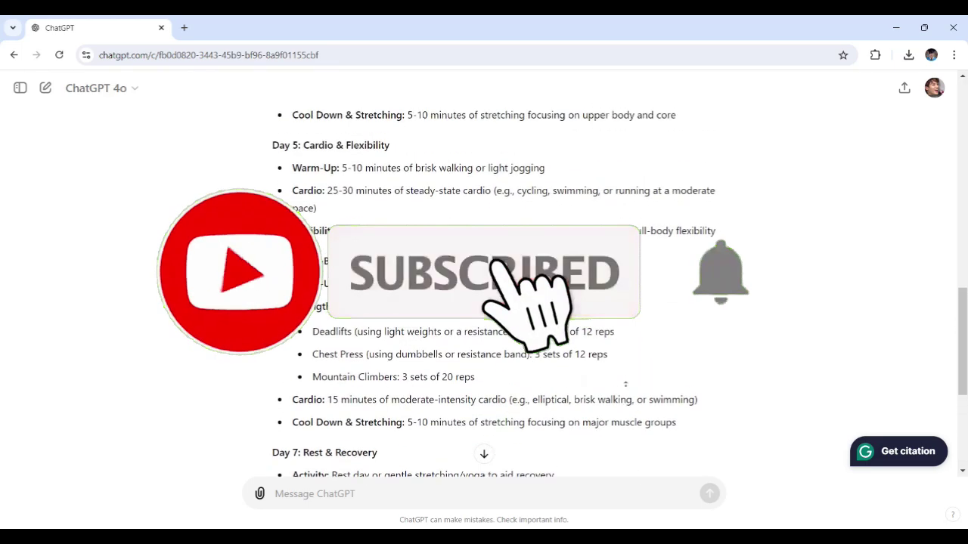
scroll(625, 384, "up", 6)
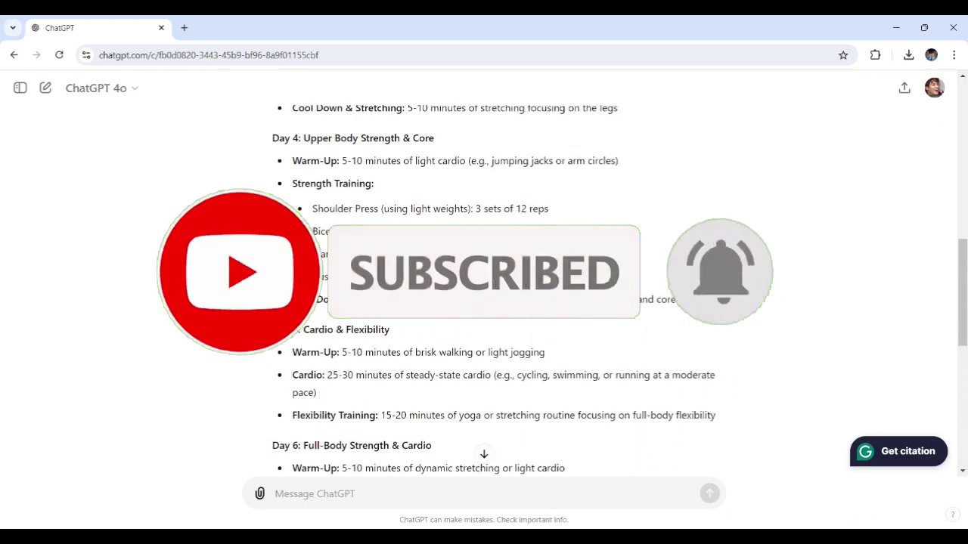
scroll(626, 384, "up", 6)
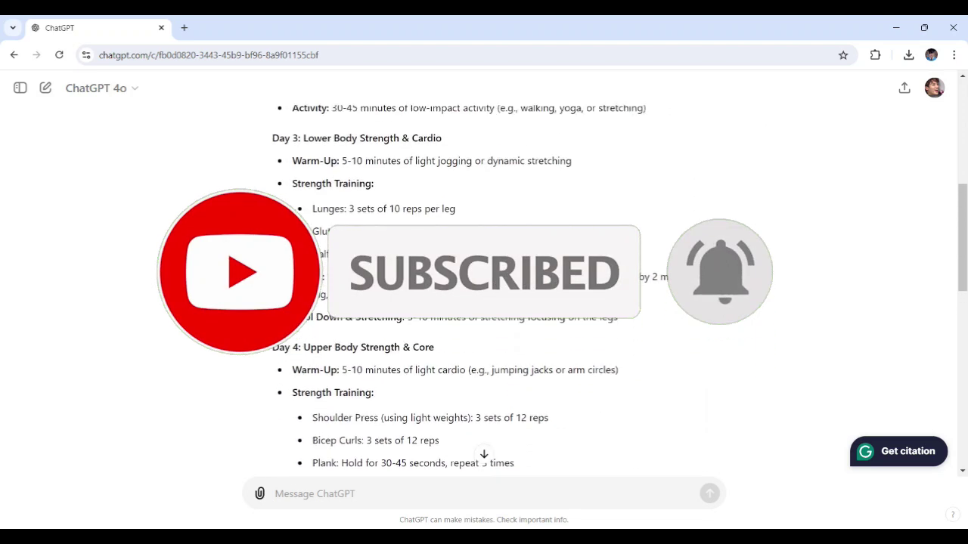
scroll(484, 291, "up", 6)
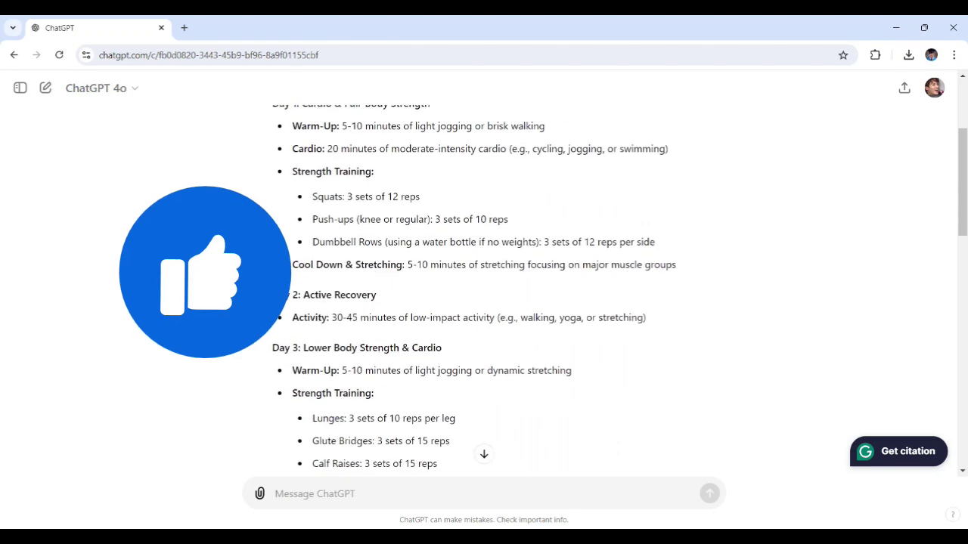
scroll(484, 291, "up", 6)
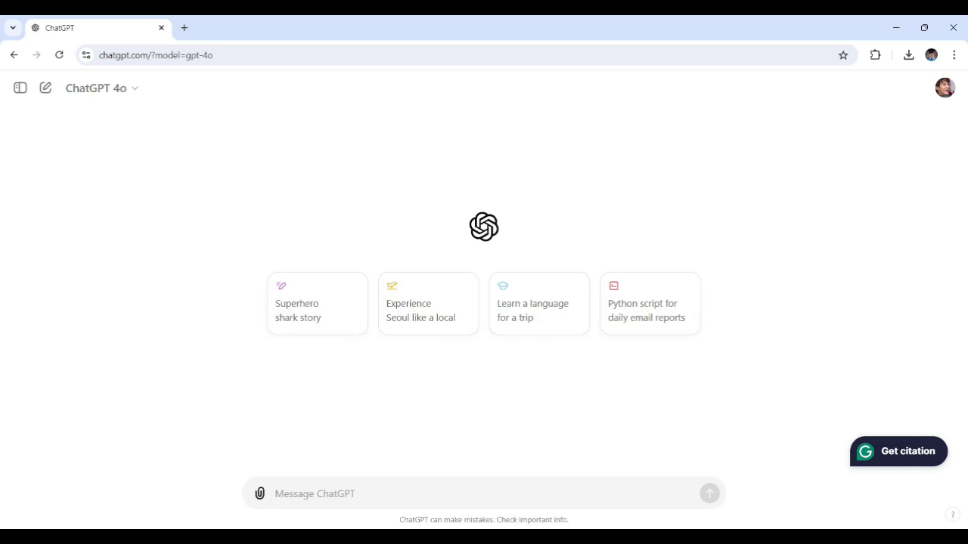
Step: Submit the prompt "How can I log my daily workouts and track my progress over time?"
type("How can I log my daily workouts and track my progress over time?")
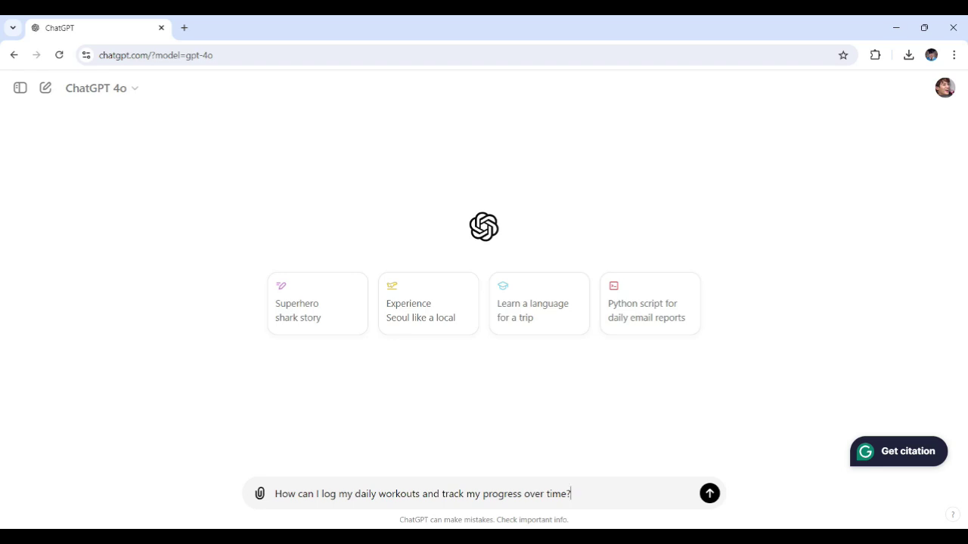
key("Return")
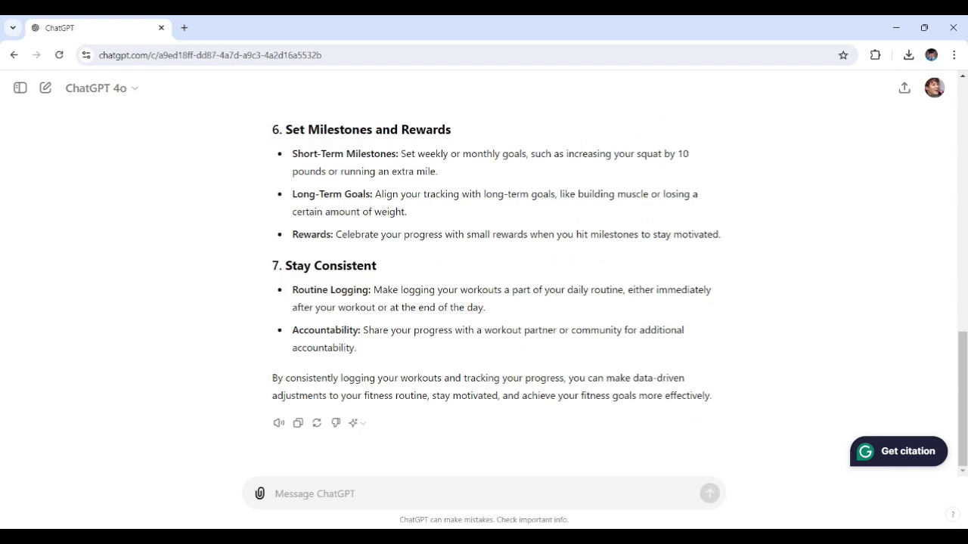
Step: Review the workout-tracking advice from the section on staying consistent back up to choosing a tracking method
scroll(600, 375, "up", 1)
scroll(599, 376, "up", 2)
scroll(601, 371, "up", 2)
scroll(604, 368, "up", 1)
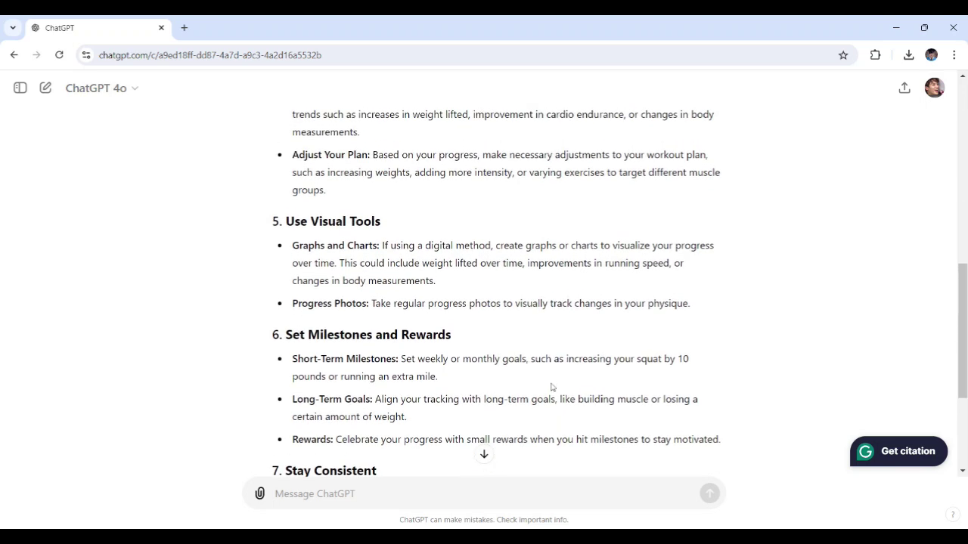
scroll(511, 319, "up", 3)
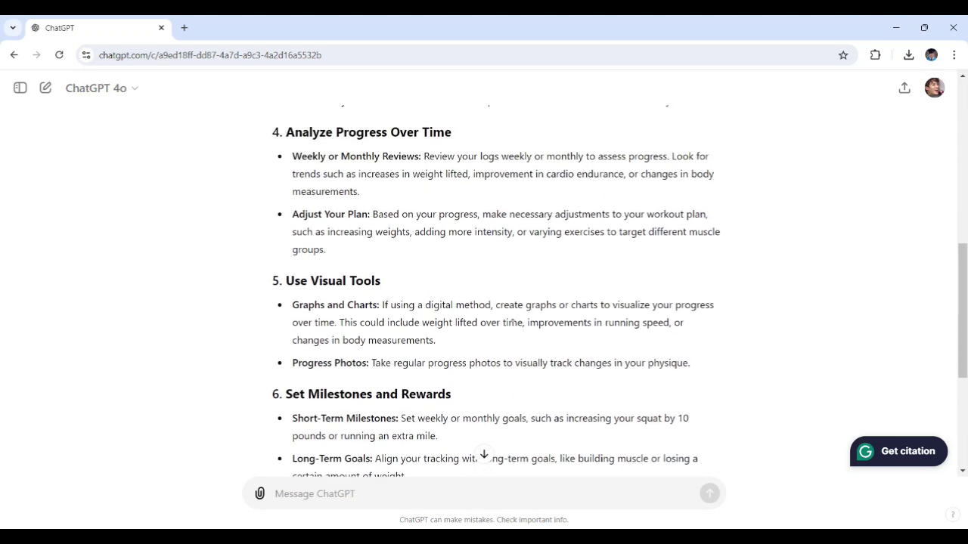
scroll(512, 319, "up", 5)
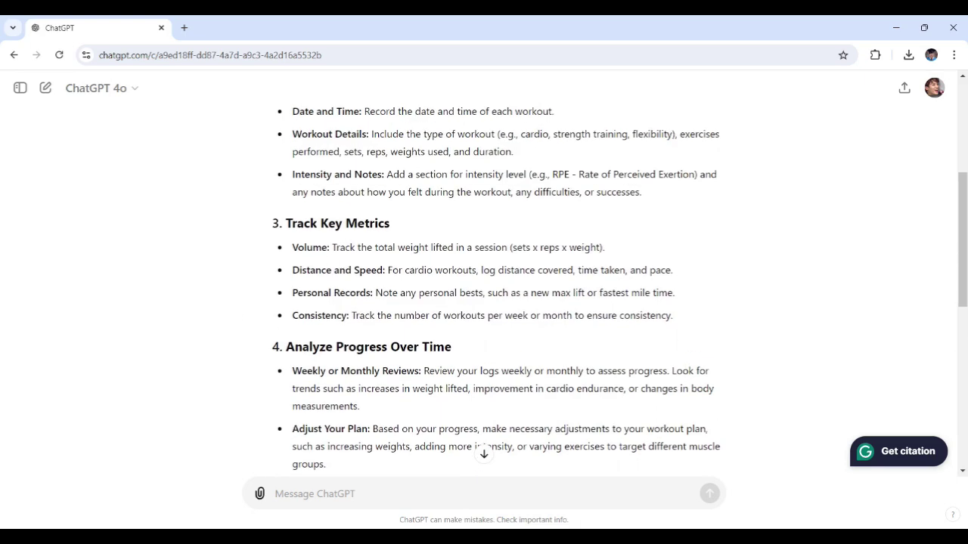
scroll(328, 313, "up", 1)
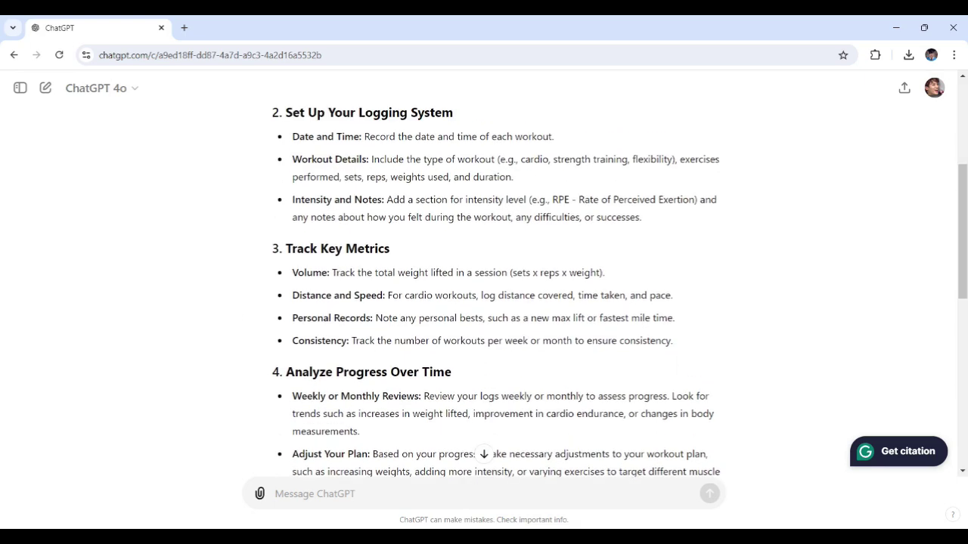
double_click(310, 273)
left_click(359, 310)
scroll(476, 317, "up", 3)
scroll(391, 173, "up", 1)
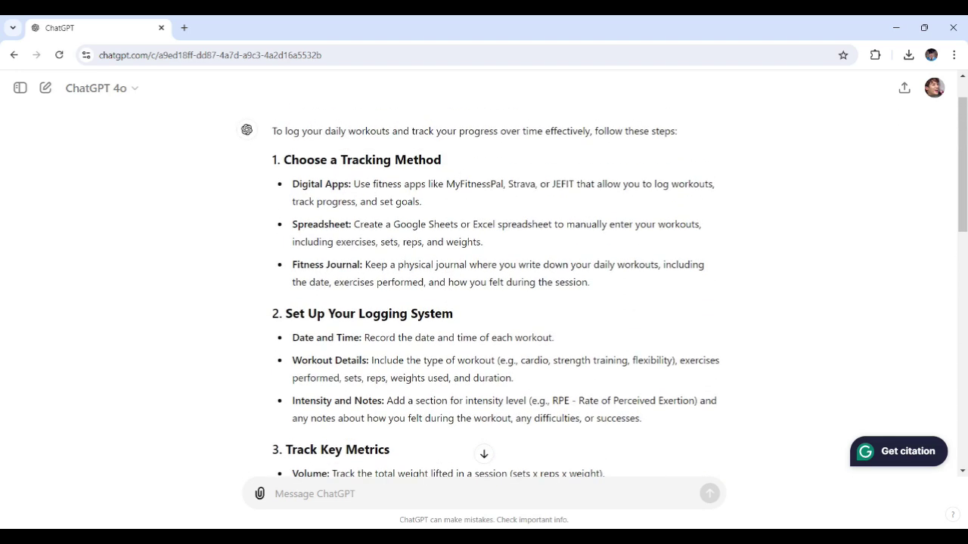
Step: Examine the three suggested tracking methods: fitness journal, spreadsheet and digital apps
left_click_drag(359, 264, 279, 262)
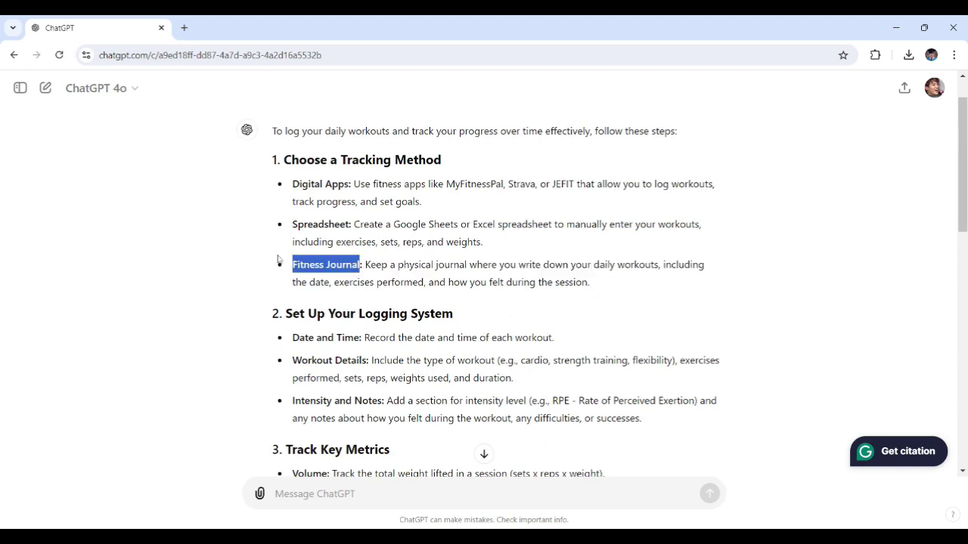
left_click(325, 295)
double_click(321, 224)
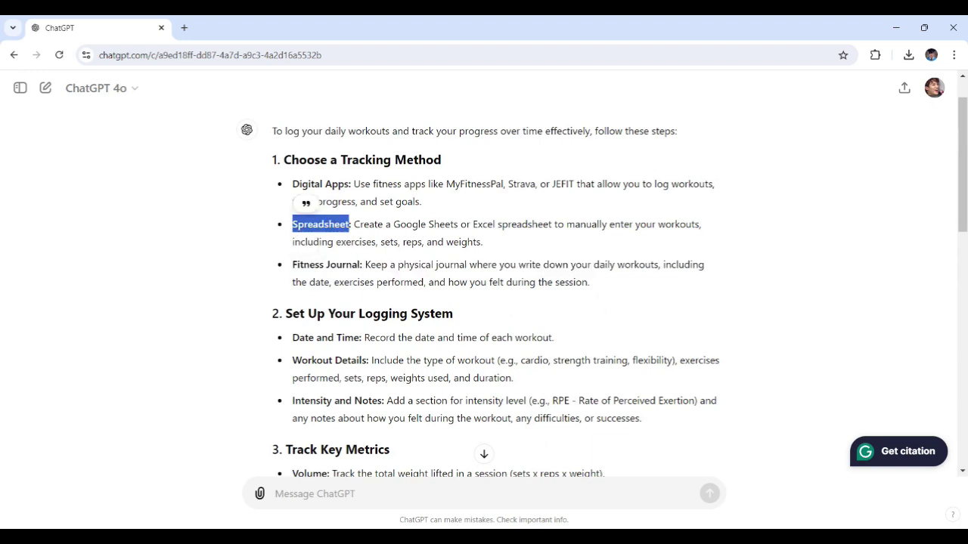
left_click_drag(350, 183, 292, 184)
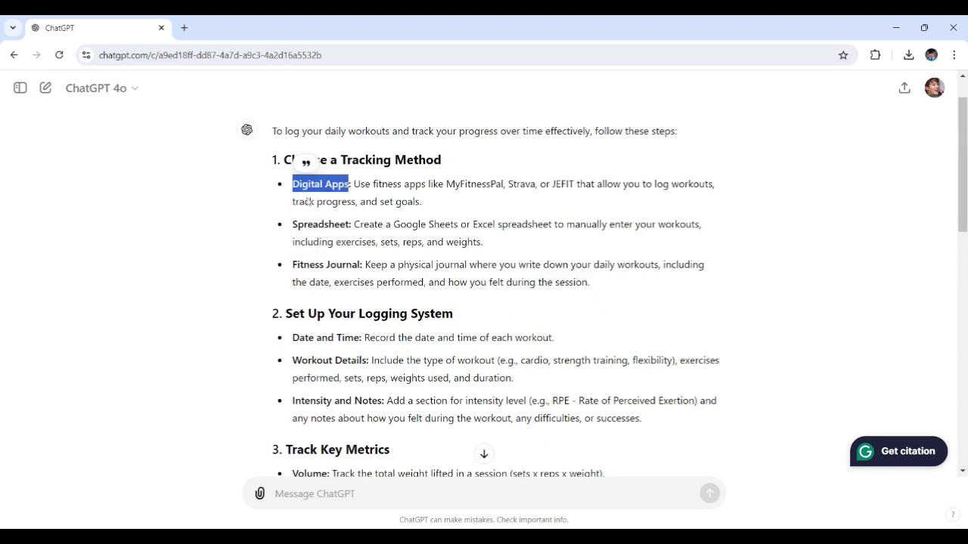
left_click(595, 327)
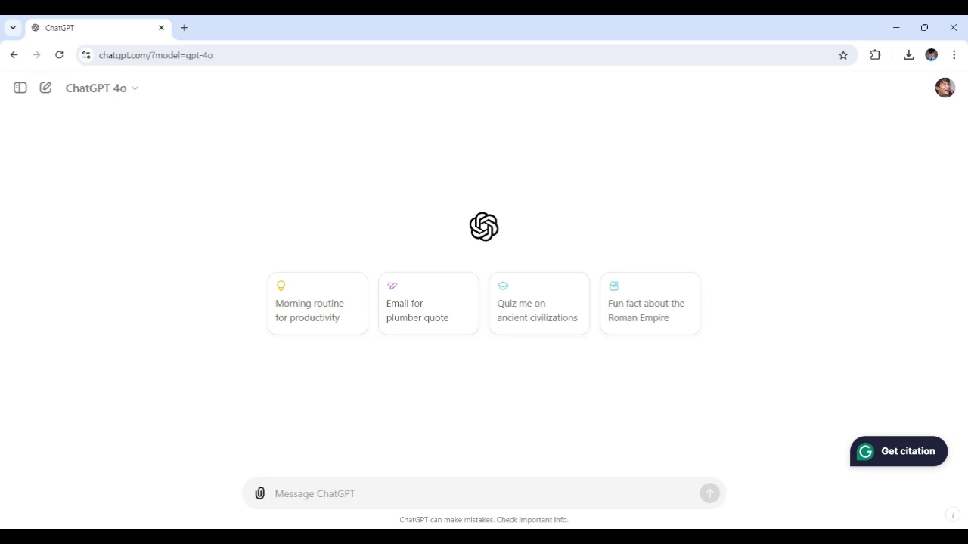
Step: Attach Workout Log.docx and submit the prompt "Analyze my workout data from the past month and suggest adjustments to improve my results."
left_click(261, 495)
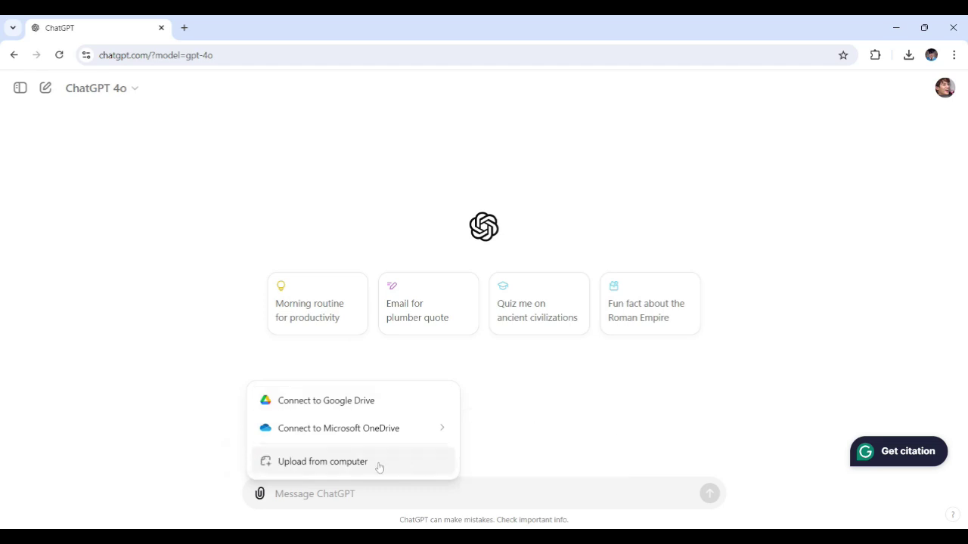
left_click(319, 462)
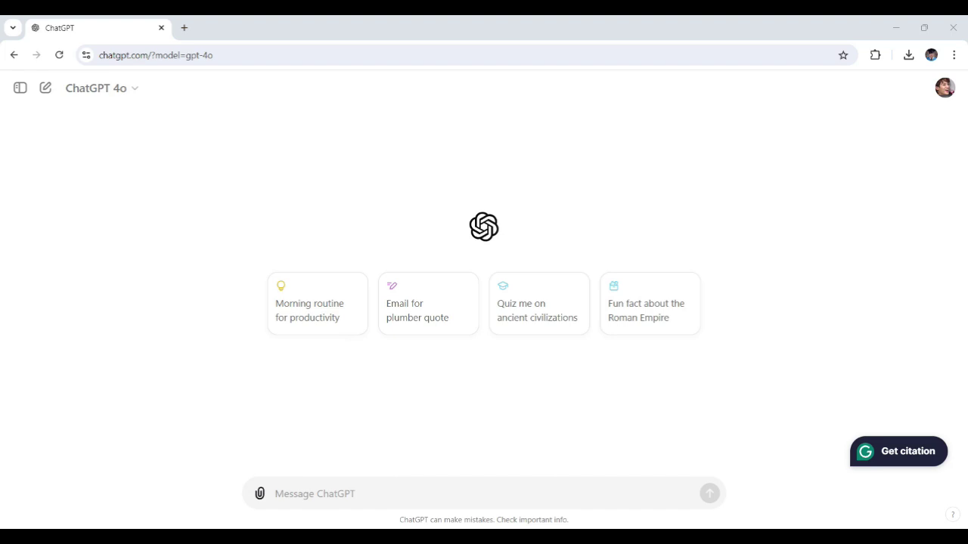
key("Return")
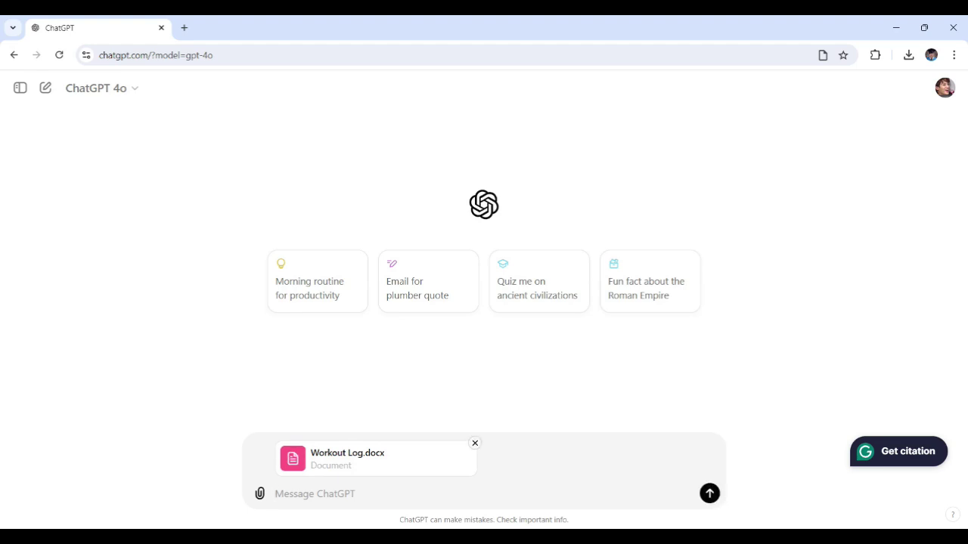
type("Analyze my workout data from the past month and suggest adjustments to improve my results.")
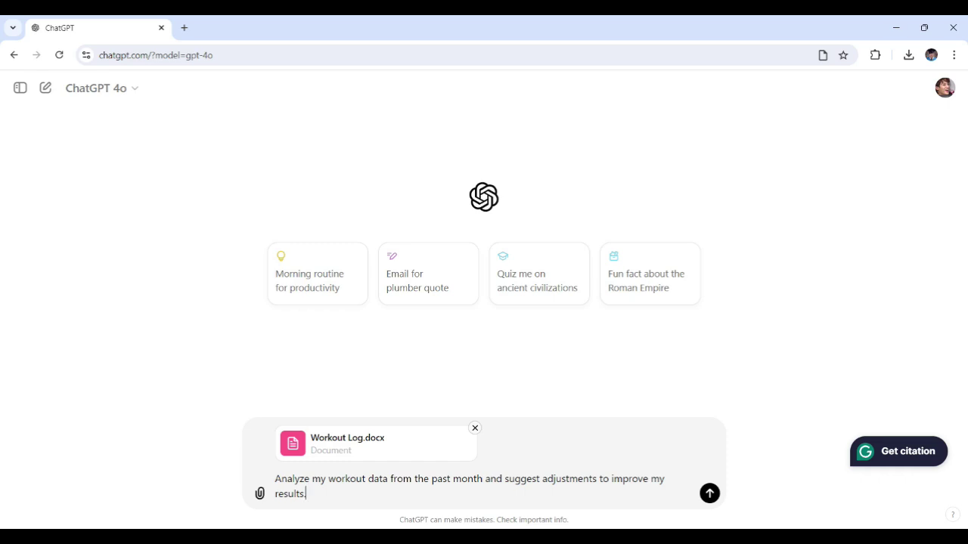
key("Return")
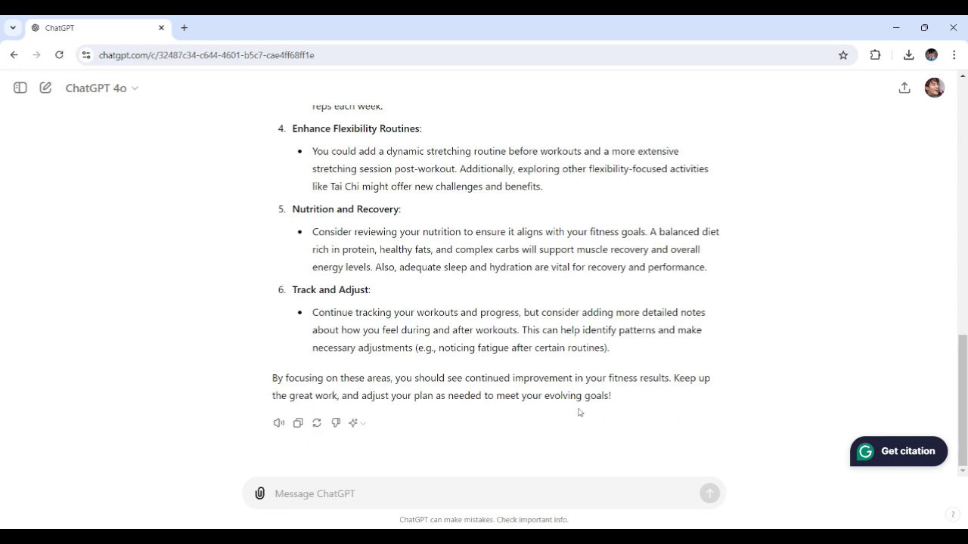
Step: Read the analysis's observations on routine balance, cardio, strength training, flexibility workouts and rest days
scroll(513, 377, "up", 5)
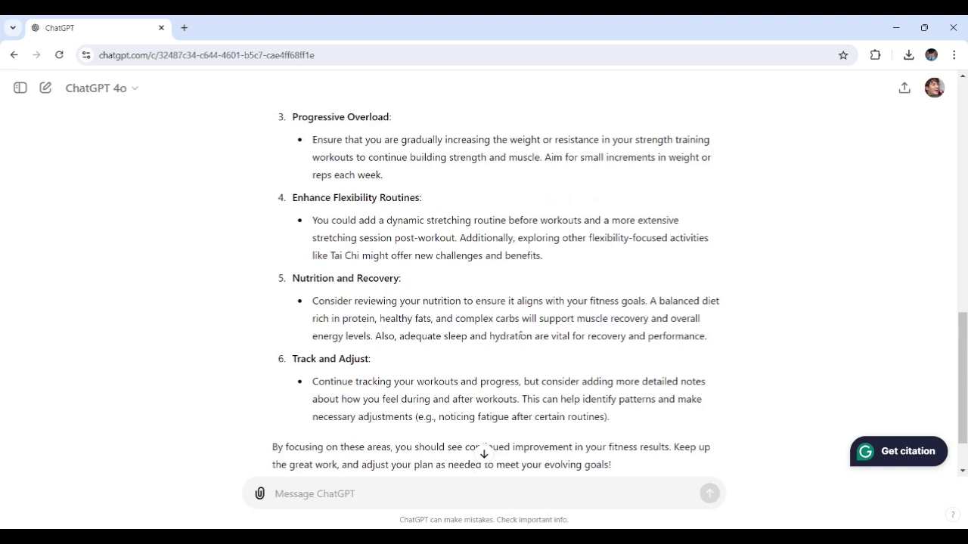
scroll(520, 333, "up", 5)
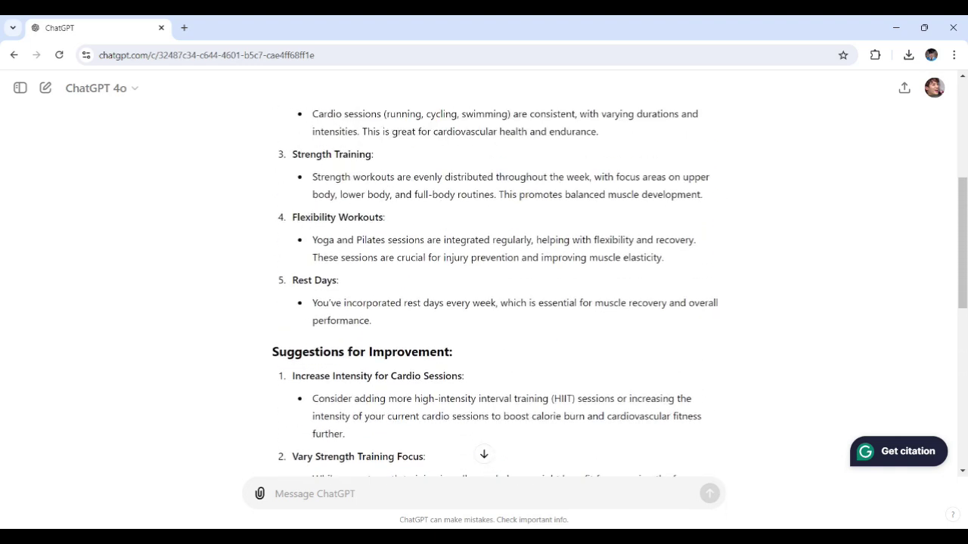
scroll(535, 361, "down", 1)
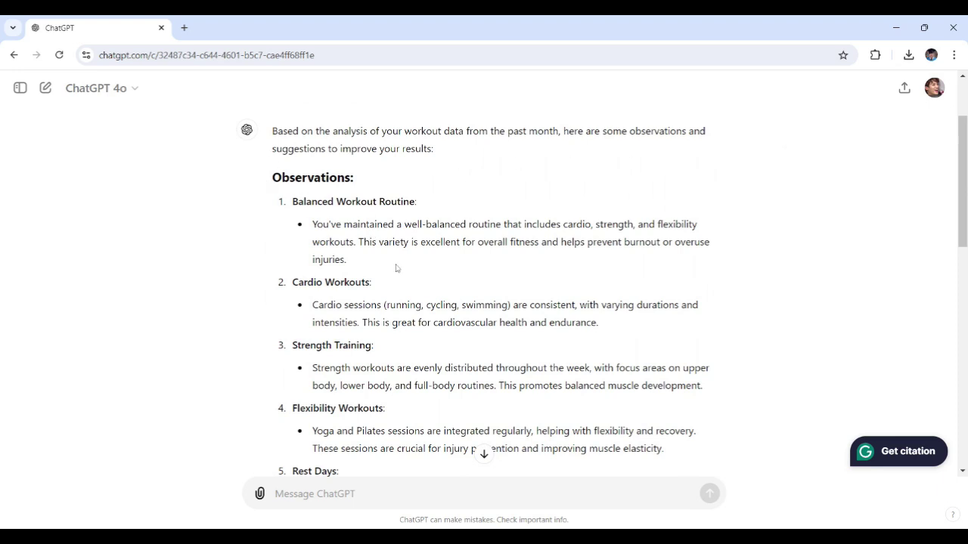
scroll(396, 268, "down", 2)
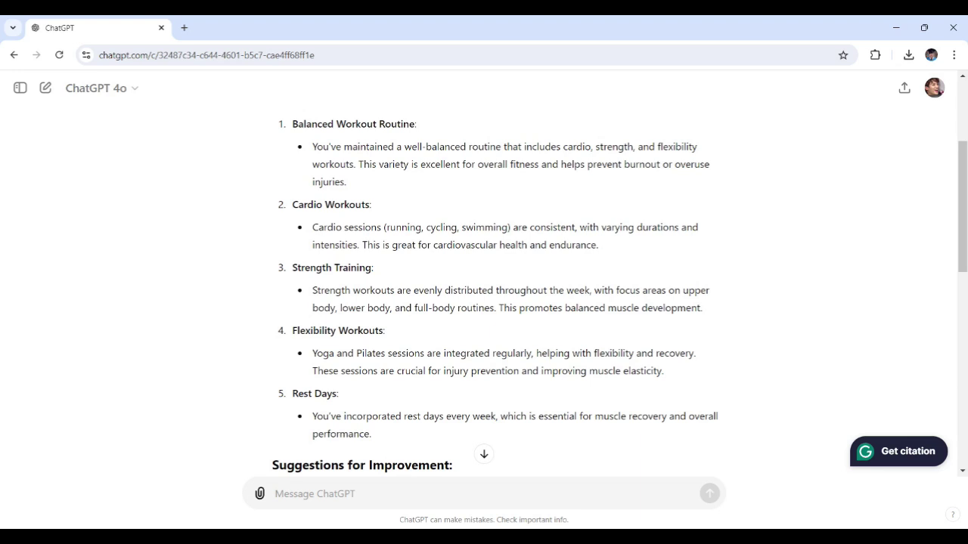
double_click(552, 227)
left_click(507, 332)
scroll(471, 360, "down", 1)
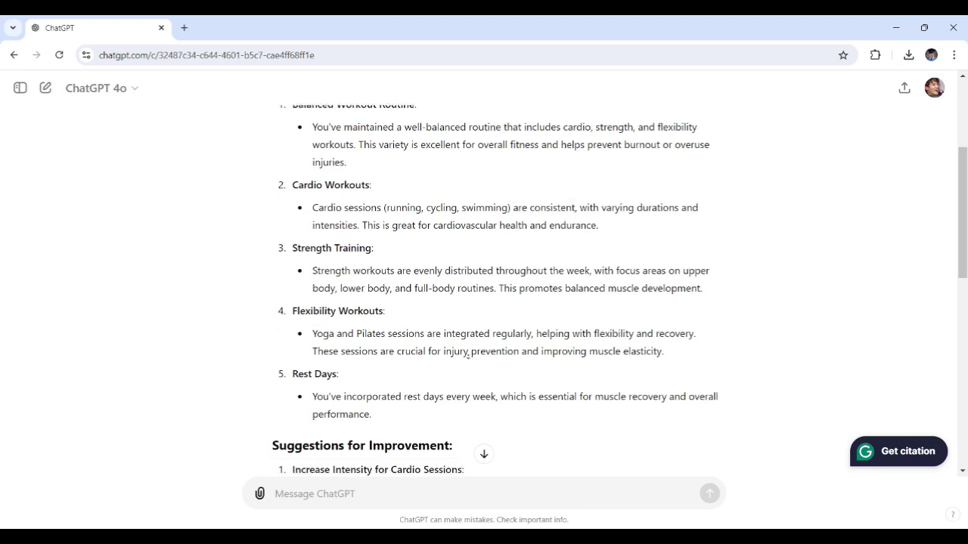
double_click(484, 373)
left_click(491, 394)
scroll(593, 357, "up", 1)
Step: Examine the suggestions for improvement, from cardio intensity and strength training focus to tracking and adjusting
scroll(567, 344, "down", 4)
scroll(568, 394, "down", 2)
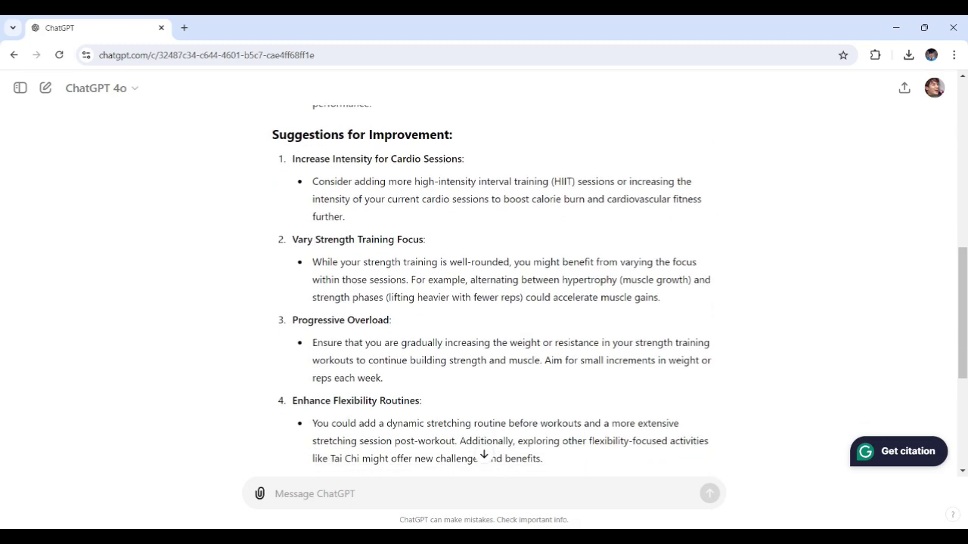
triple_click(355, 401)
left_click(309, 380)
double_click(335, 239)
left_click(335, 239)
left_click(528, 321)
scroll(528, 321, "down", 3)
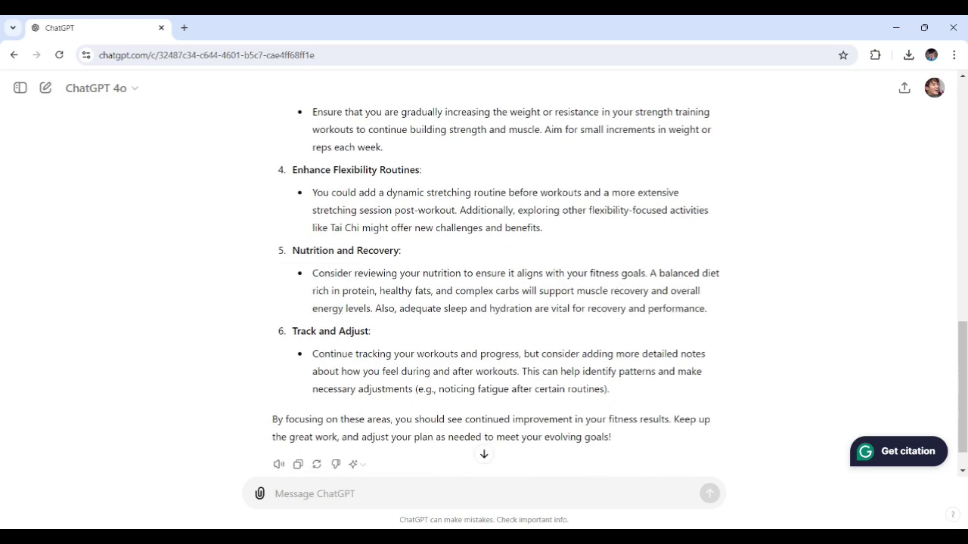
Step: Review the analysis back up from the improvement suggestions to the opening observations
scroll(524, 353, "up", 2)
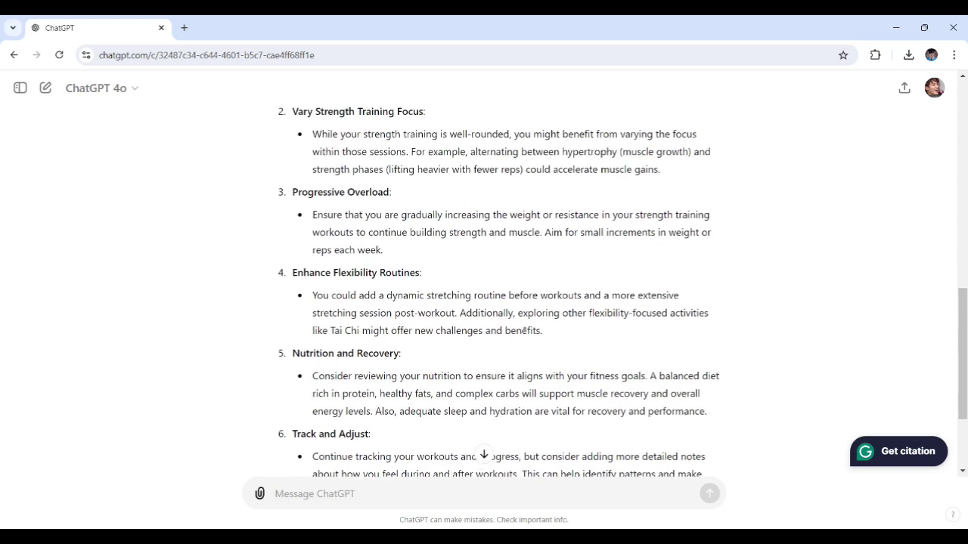
scroll(524, 328, "up", 3)
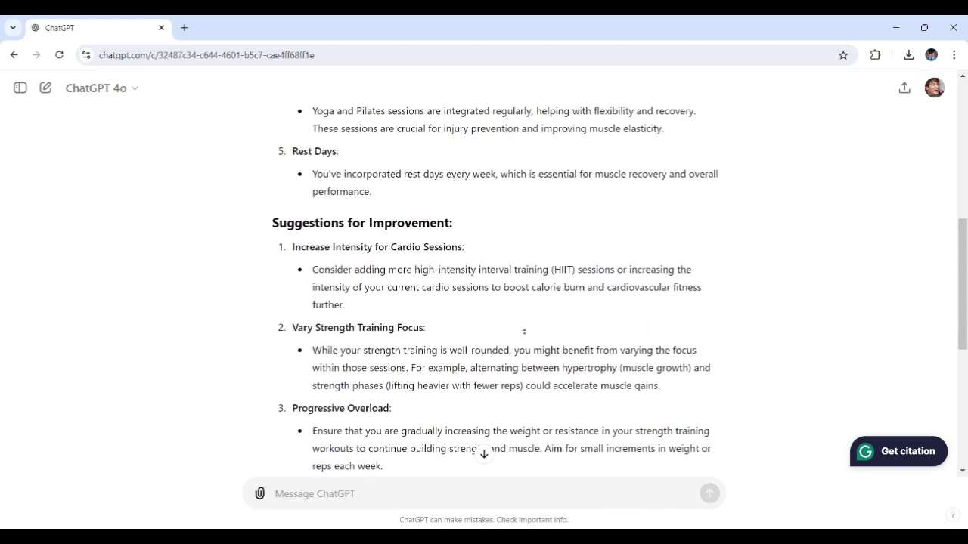
scroll(523, 338, "up", 1)
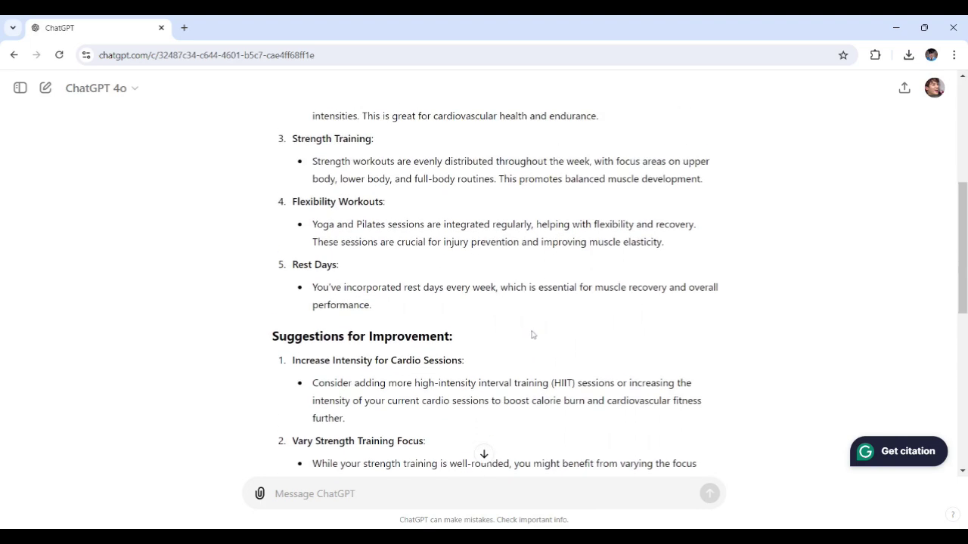
scroll(537, 325, "up", 1)
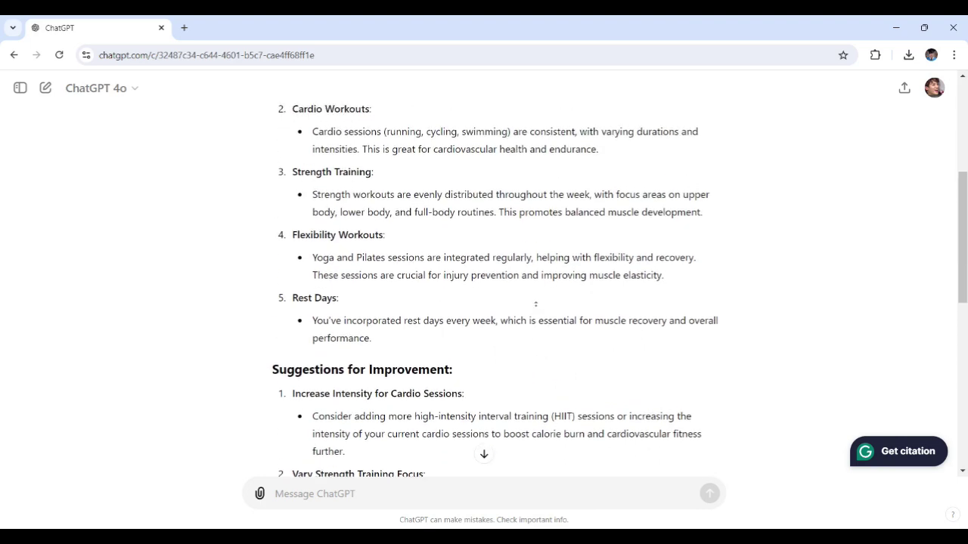
scroll(538, 308, "up", 2)
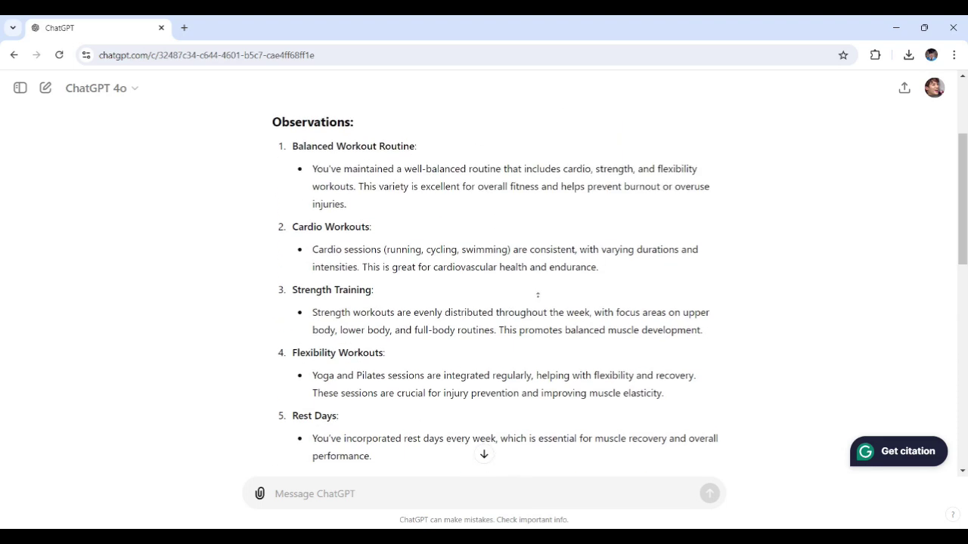
scroll(533, 315, "up", 1)
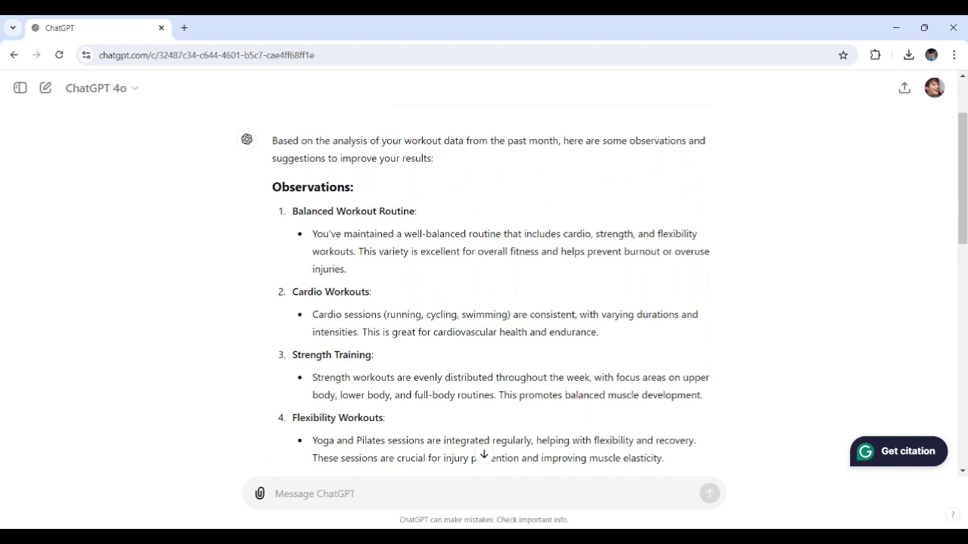
Step: Reread the whole workout analysis from the observations down to the closing advice
scroll(555, 360, "down", 1)
scroll(562, 375, "down", 3)
scroll(564, 384, "down", 2)
scroll(536, 367, "down", 2)
scroll(539, 374, "down", 2)
scroll(484, 302, "down", 2)
scroll(545, 382, "down", 1)
scroll(545, 385, "down", 2)
scroll(545, 388, "down", 3)
scroll(548, 399, "down", 3)
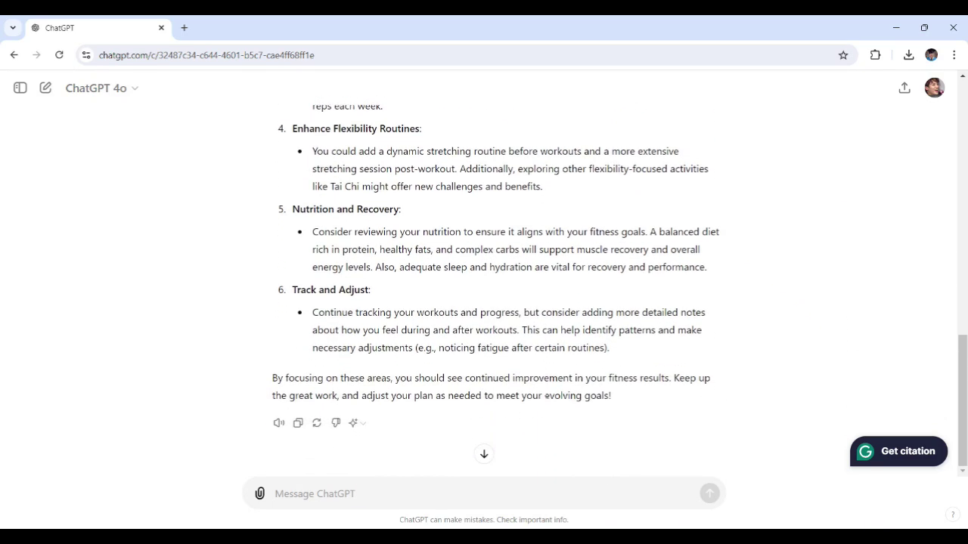